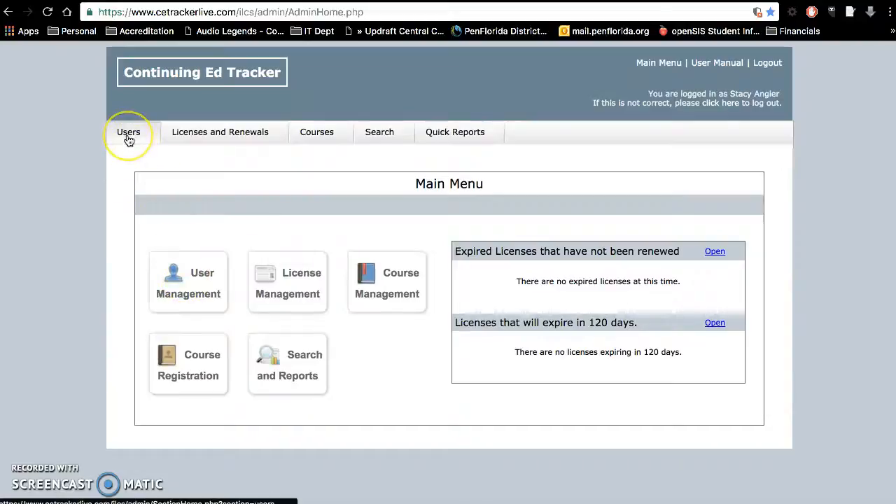
Open the user management list and view the record of the second-to-last user on its first page.
left_click(201, 276)
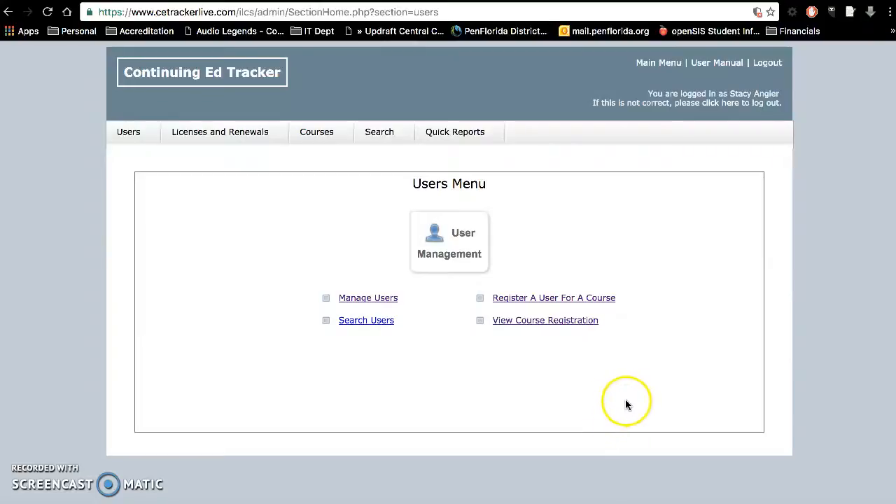
left_click(364, 300)
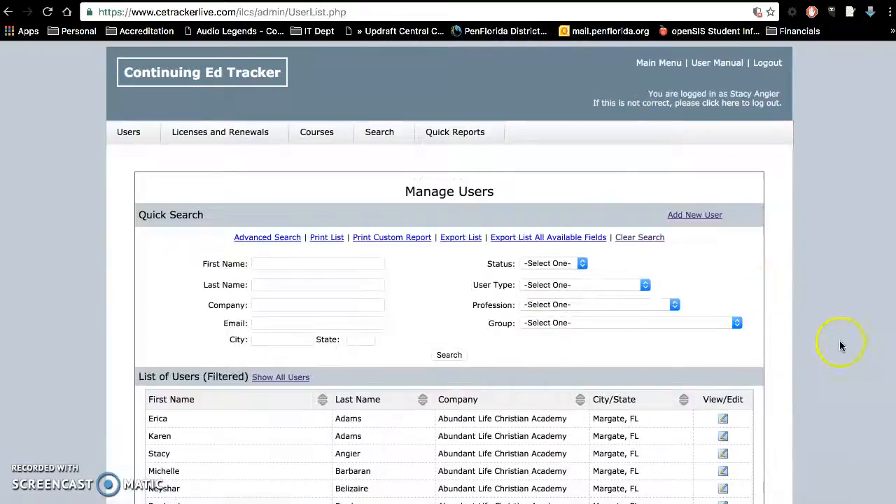
scroll(839, 341, "down", 2)
scroll(839, 338, "down", 5)
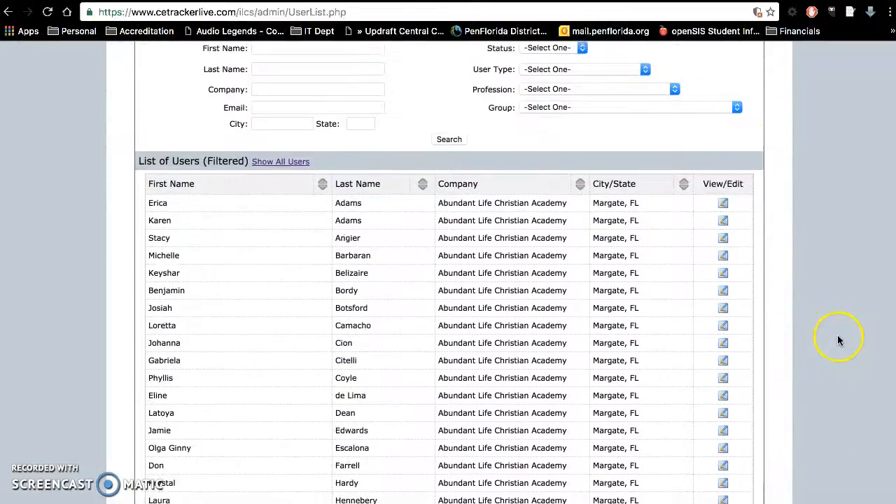
scroll(837, 334, "down", 3)
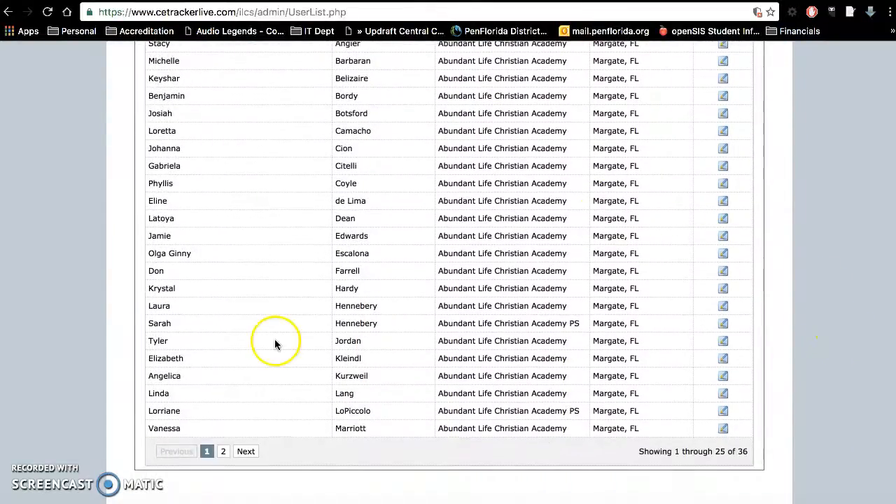
scroll(315, 287, "up", 4)
scroll(315, 287, "down", 4)
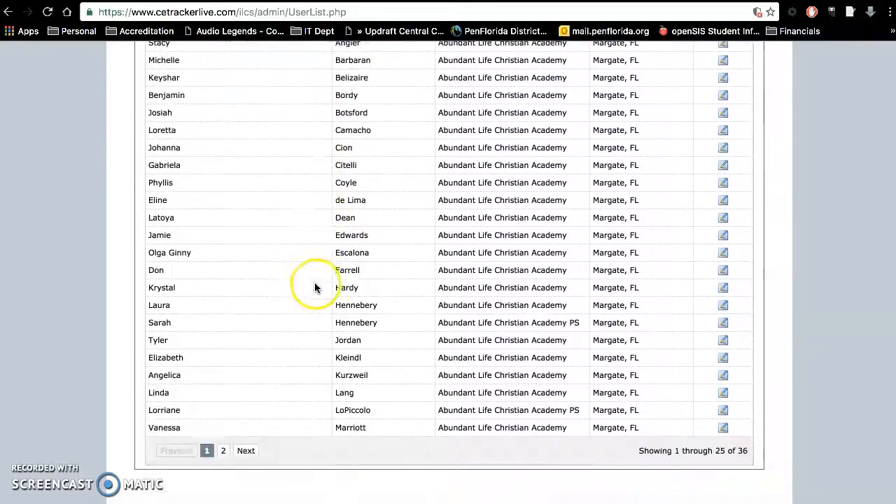
left_click(723, 412)
scroll(809, 392, "down", 2)
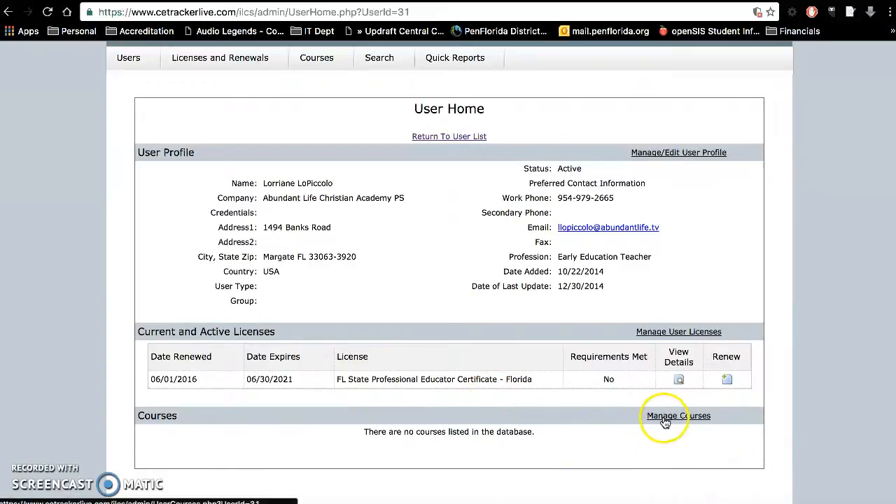
Open course management for this user and locate the option for adding an existing course.
scroll(829, 420, "down", 1)
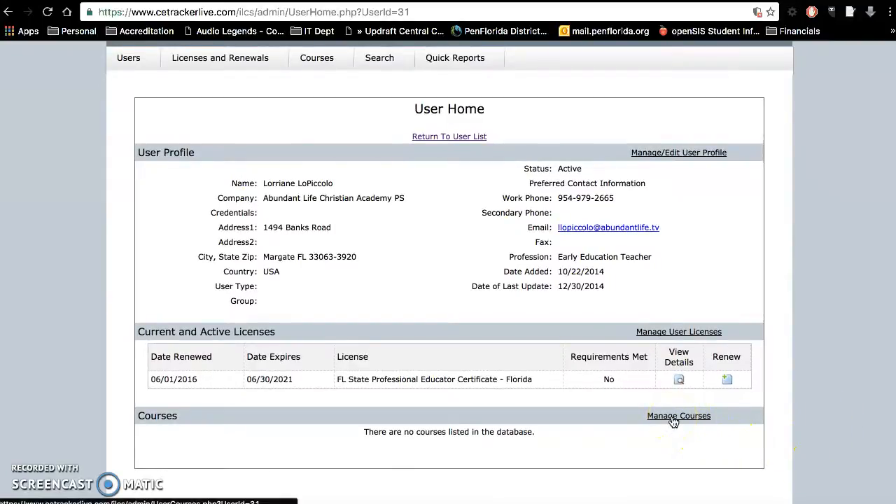
left_click(682, 416)
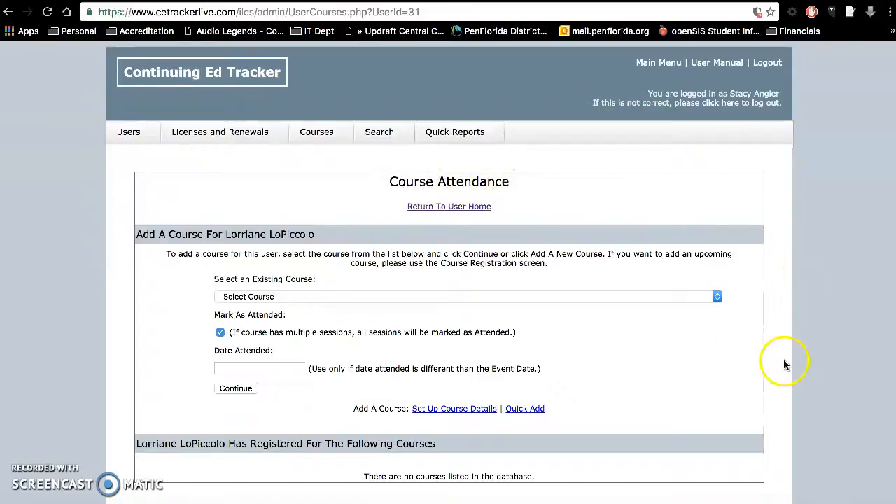
scroll(795, 366, "down", 1)
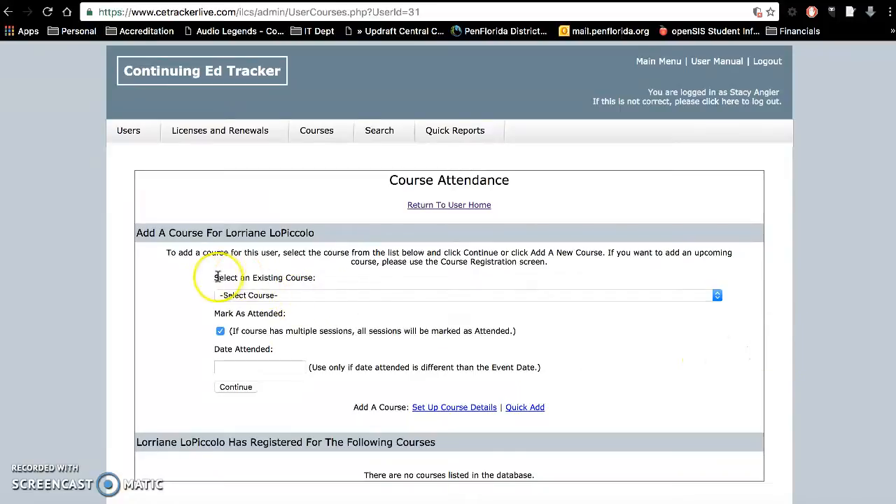
left_click_drag(240, 277, 306, 278)
left_click_drag(245, 277, 264, 292)
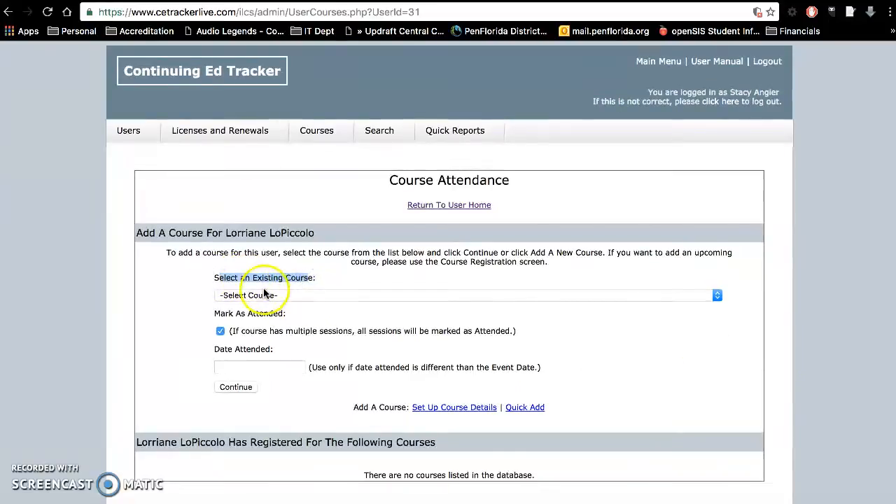
left_click(212, 280)
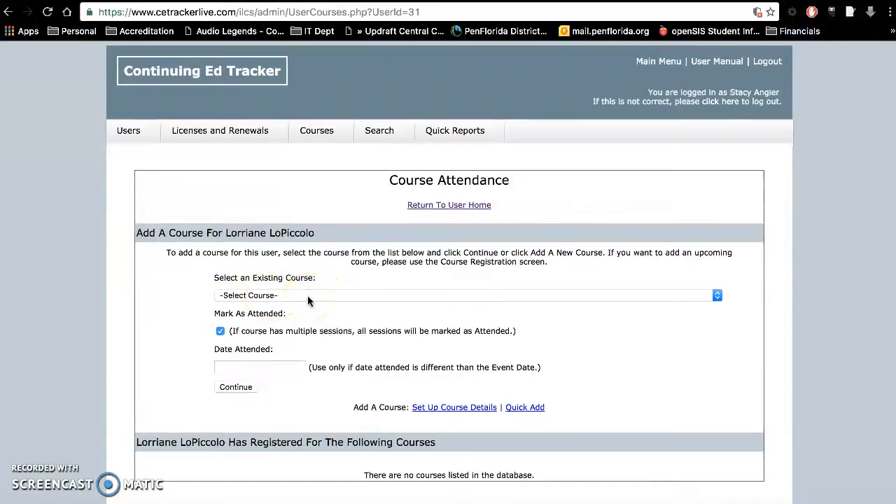
Look through the existing courses and select the 11/04/2016 K12 Admin course for the user.
left_click(307, 295)
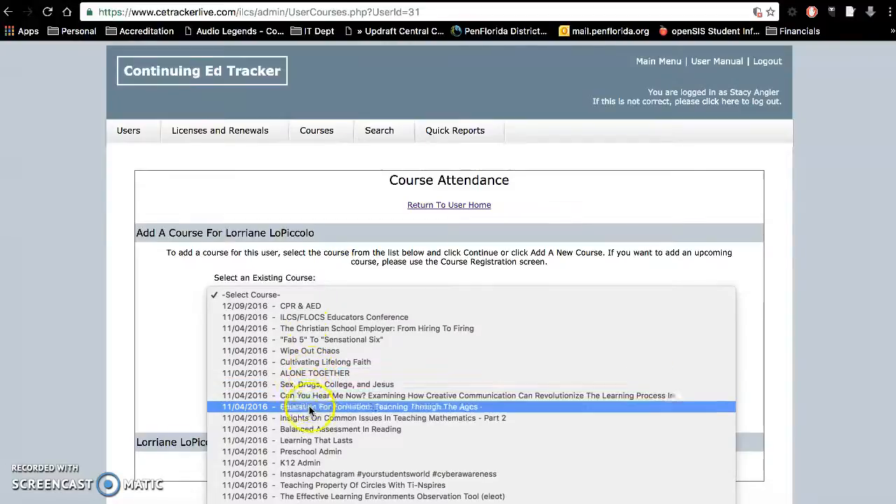
scroll(313, 412, "down", 2)
scroll(312, 411, "down", 10)
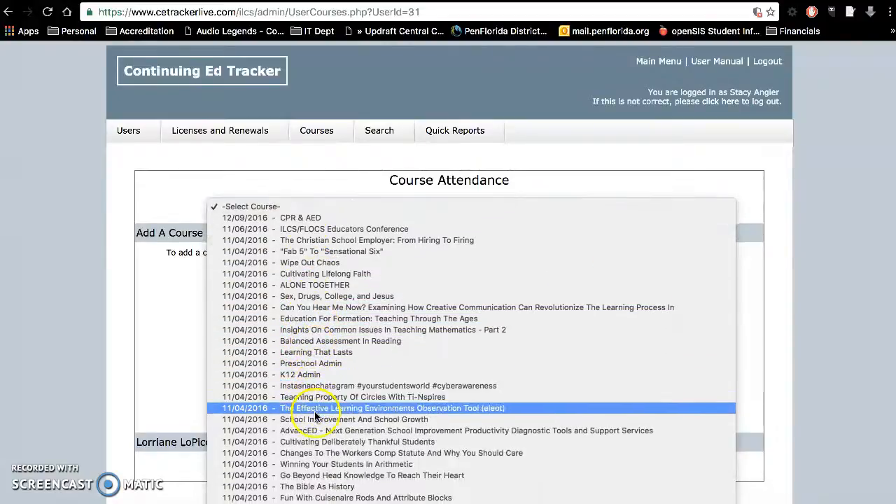
scroll(316, 412, "down", 15)
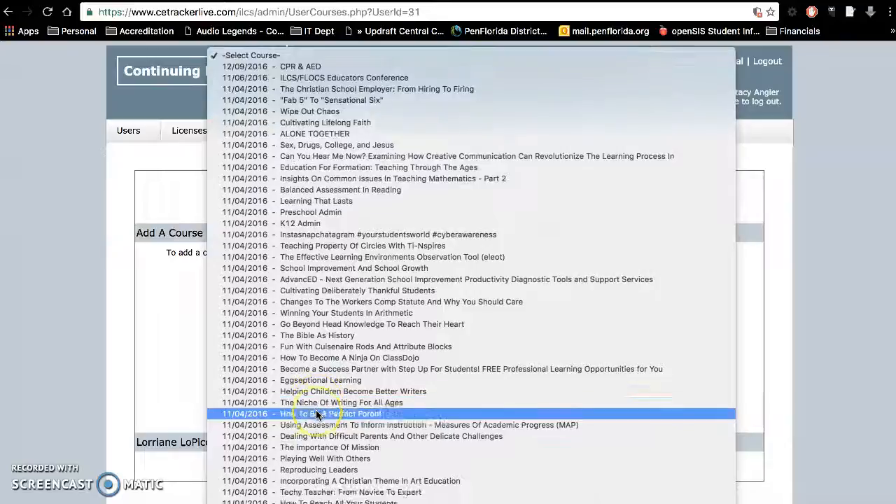
scroll(317, 414, "down", 7)
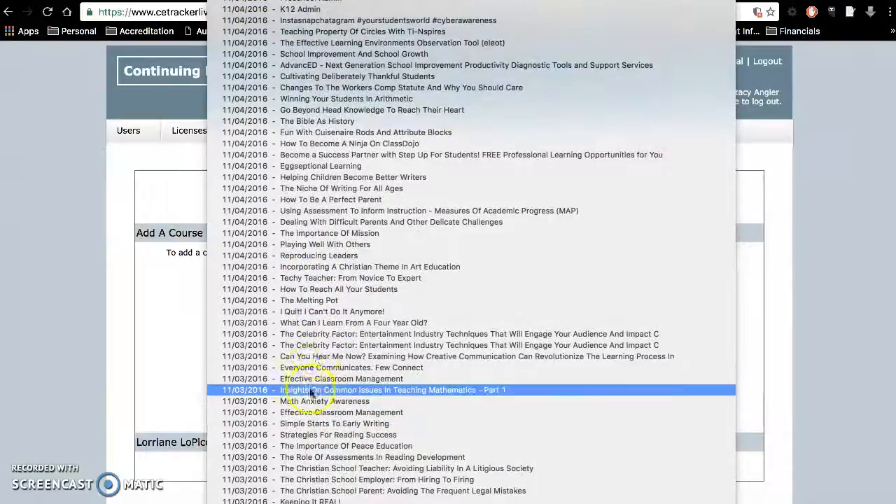
scroll(321, 346, "down", 9)
scroll(321, 347, "down", 20)
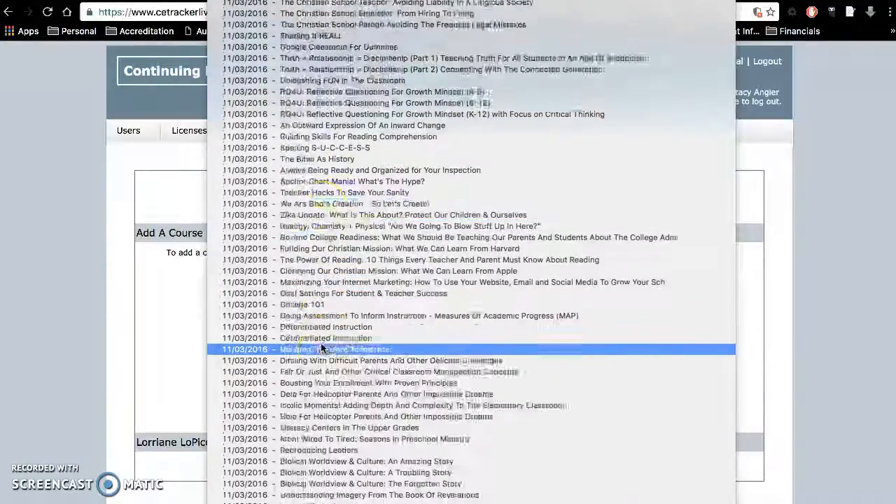
scroll(324, 344, "down", 10)
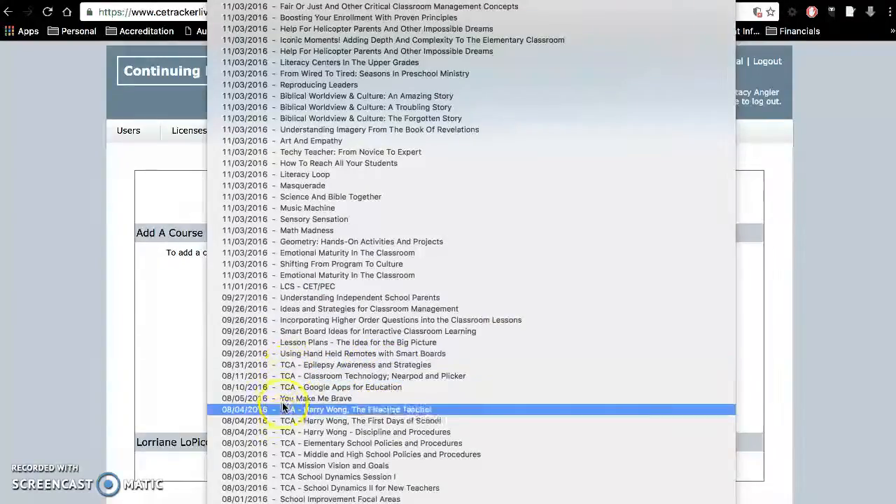
scroll(305, 432, "down", 10)
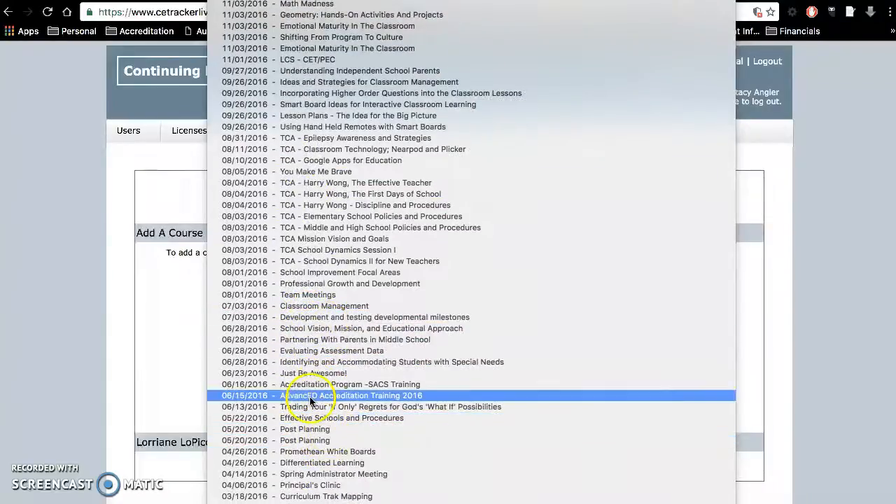
scroll(364, 238, "up", 5)
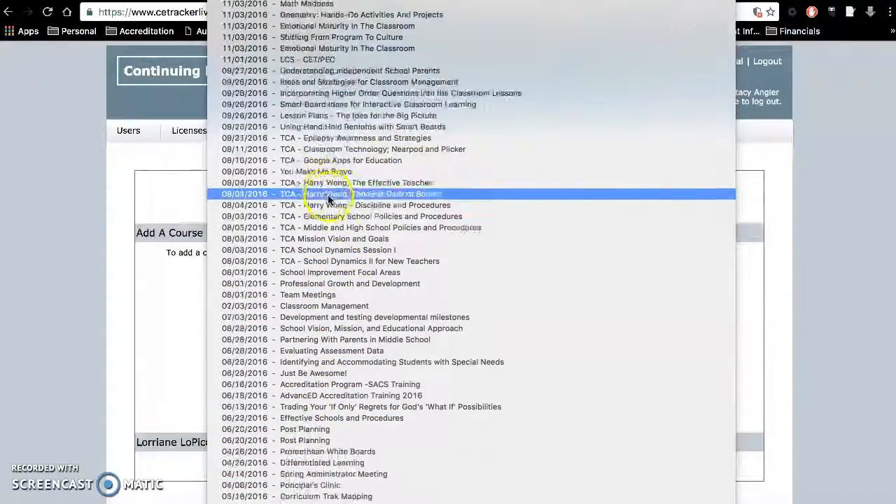
scroll(311, 140, "down", 9)
scroll(311, 139, "up", 7)
scroll(313, 140, "up", 20)
scroll(312, 140, "up", 14)
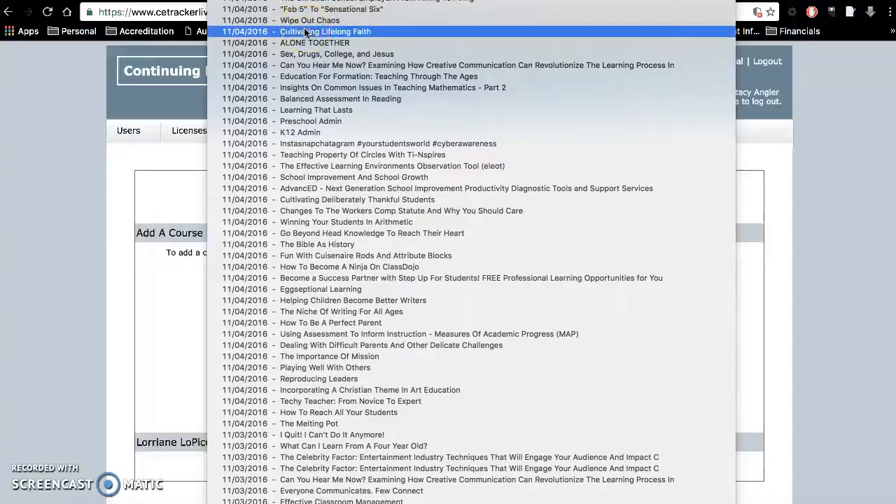
left_click(317, 143)
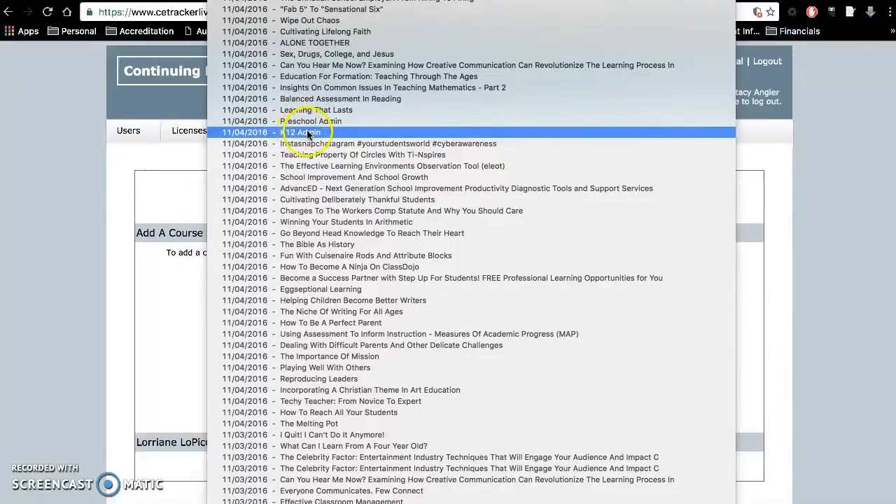
left_click(308, 133)
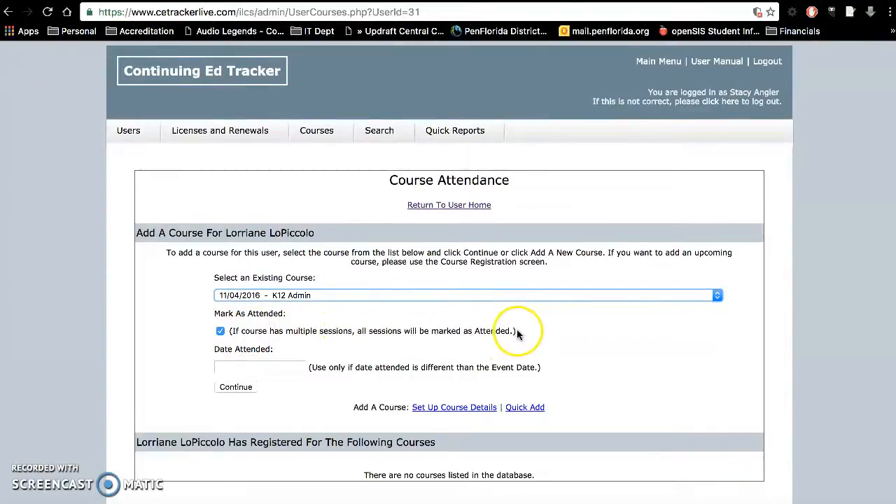
Add the selected course to the user's record marked as attended, with the attended date left blank.
left_click(220, 332)
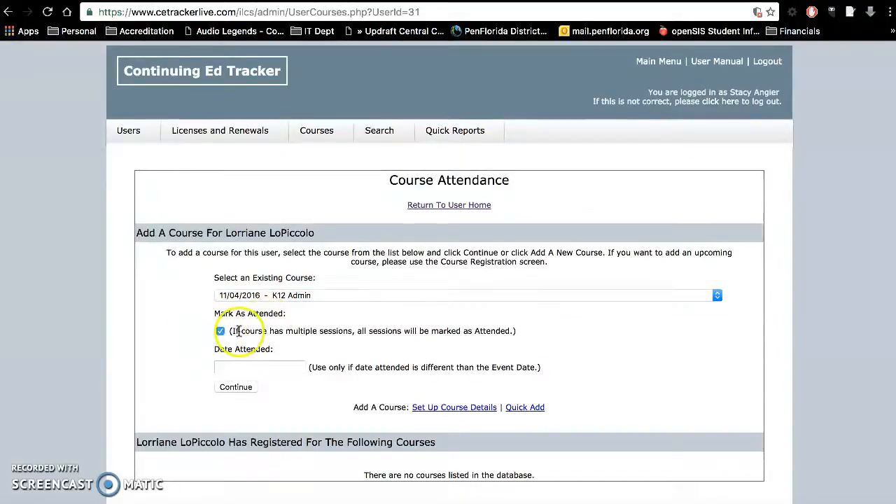
left_click(273, 364)
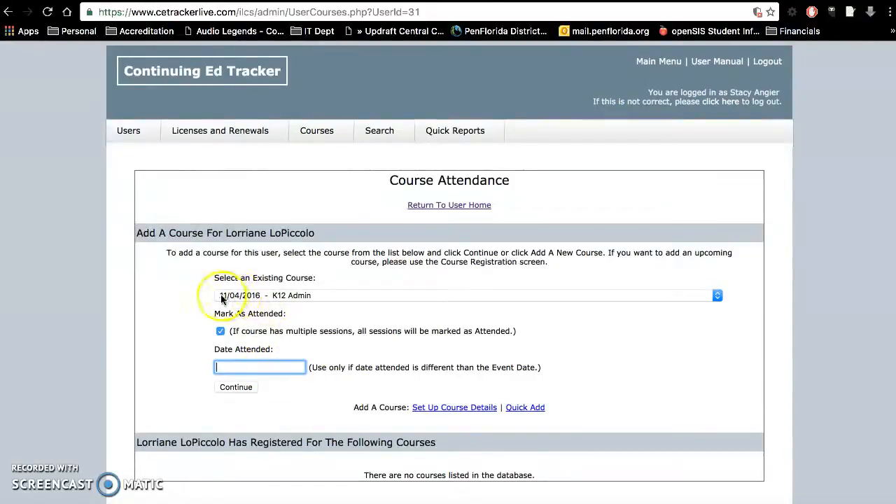
left_click(268, 366)
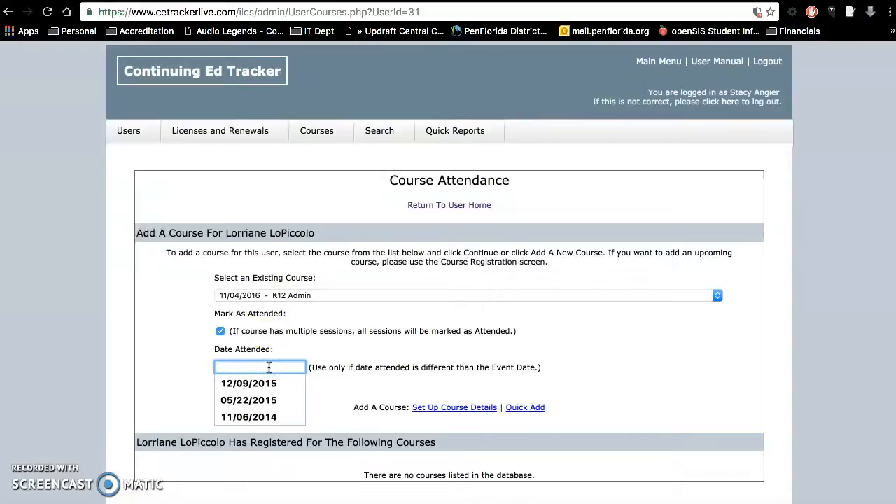
left_click(313, 355)
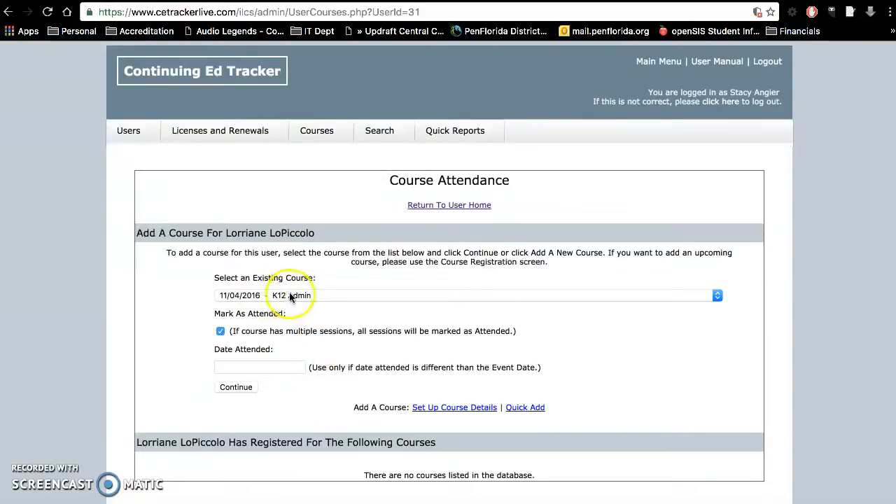
left_click(235, 387)
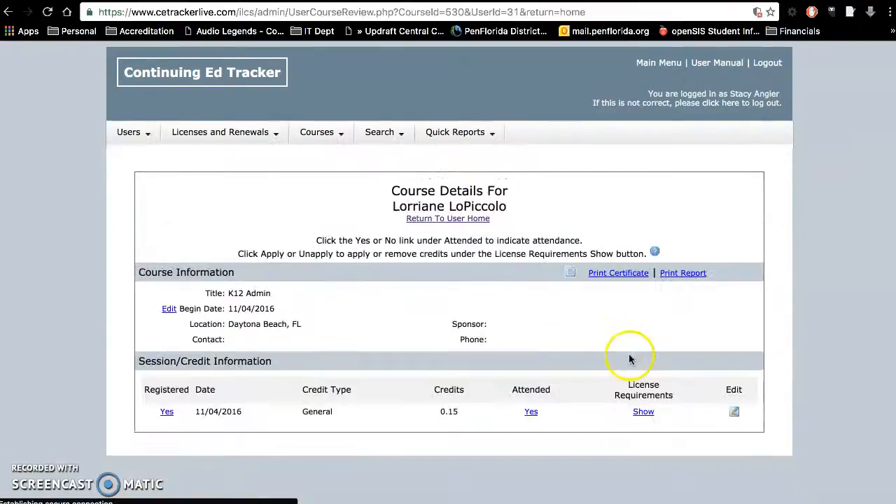
Examine the credits listed for the K12 Admin session in the user's course details.
left_click(449, 412)
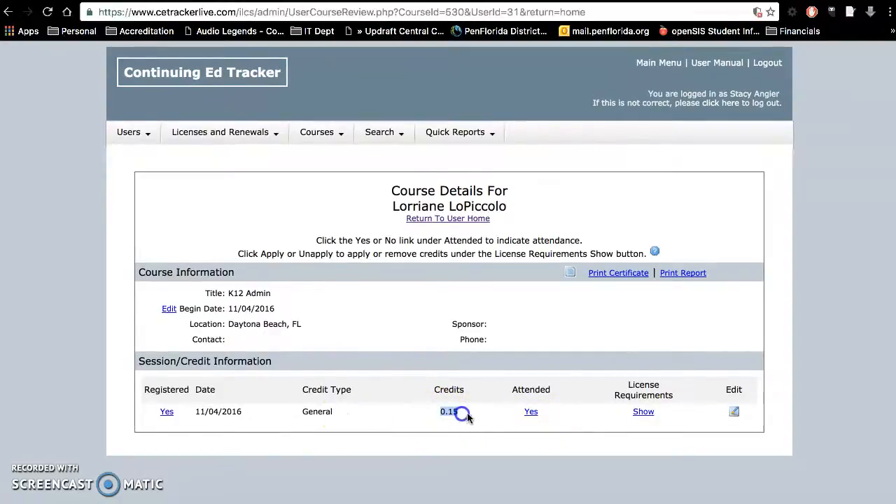
left_click(448, 411)
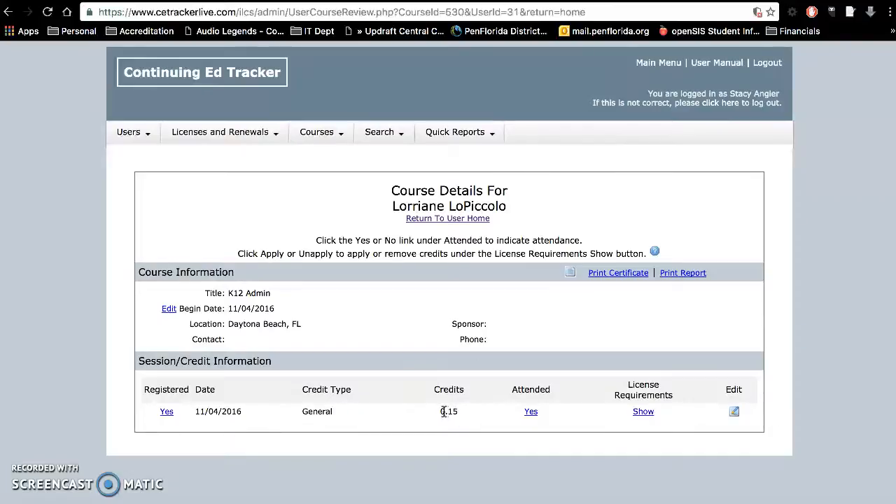
left_click_drag(443, 412, 456, 412)
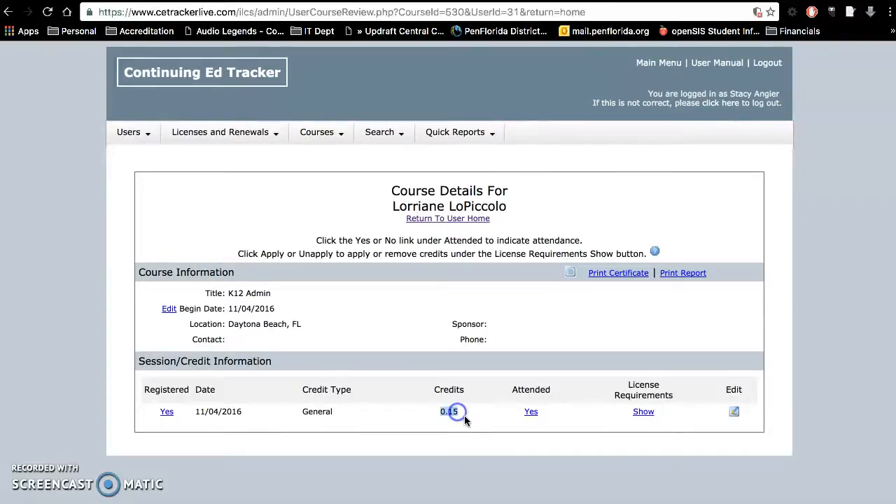
left_click(456, 412)
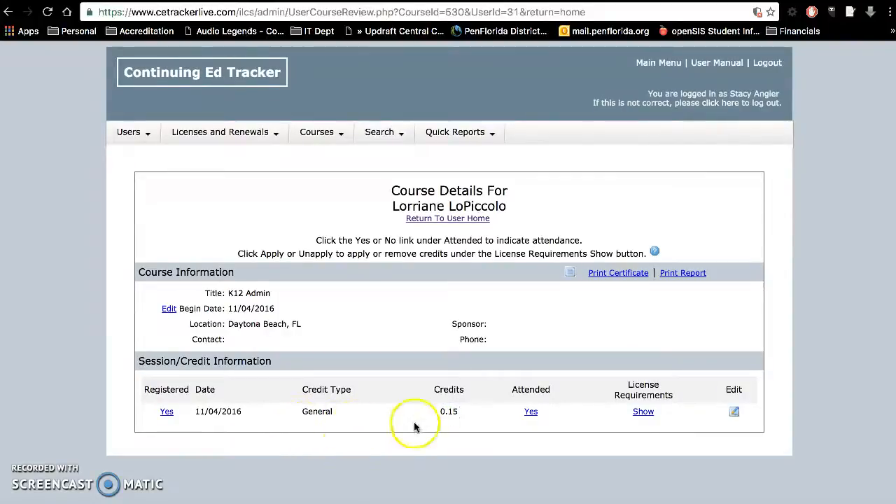
left_click_drag(458, 412, 434, 412)
left_click(461, 418)
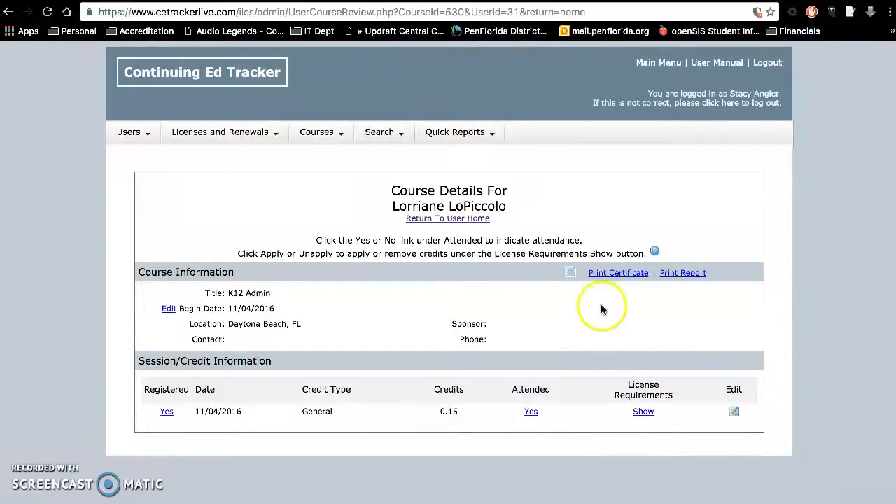
Open the printable certificate for the K12 Admin course and review its contents.
left_click(619, 274)
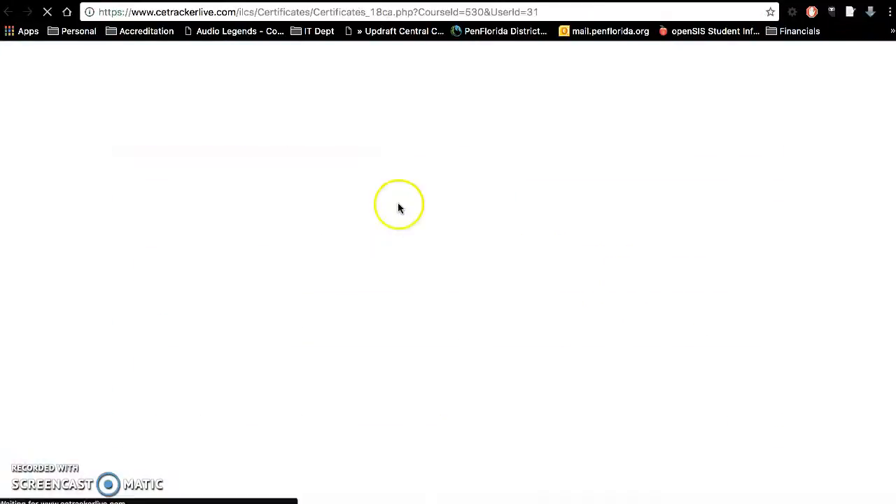
scroll(471, 259, "down", 2)
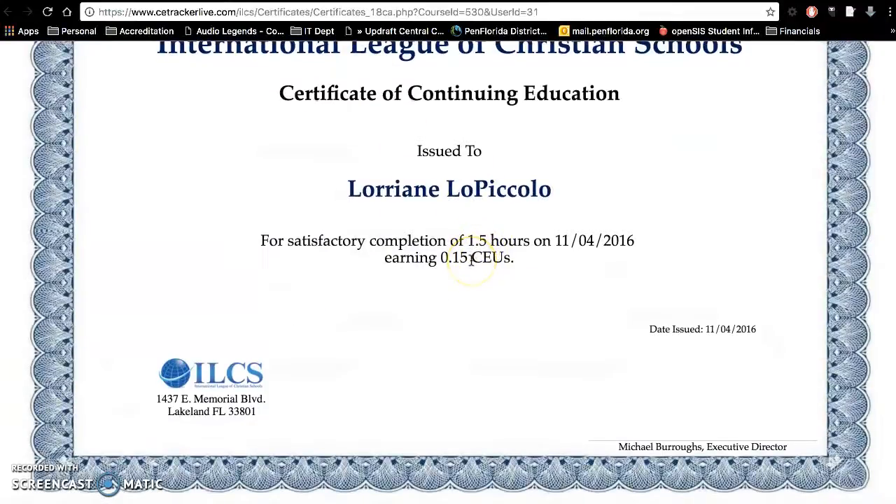
scroll(471, 259, "up", 2)
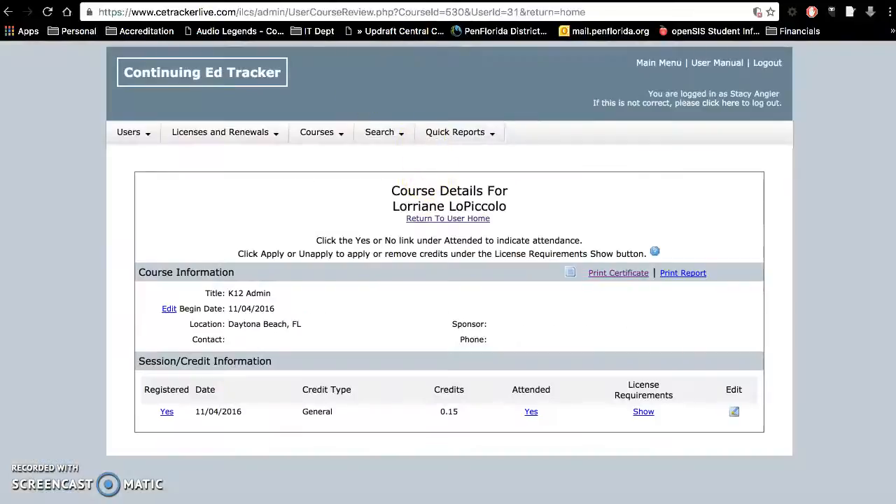
Open the printable report for the K12 Admin course and review the credits needed, received and applied toward the educator certificate.
left_click(682, 273)
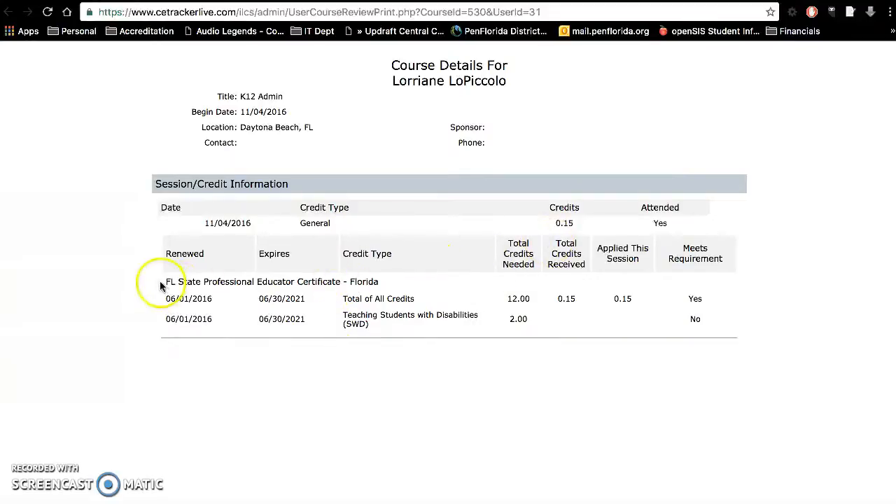
left_click_drag(167, 282, 306, 282)
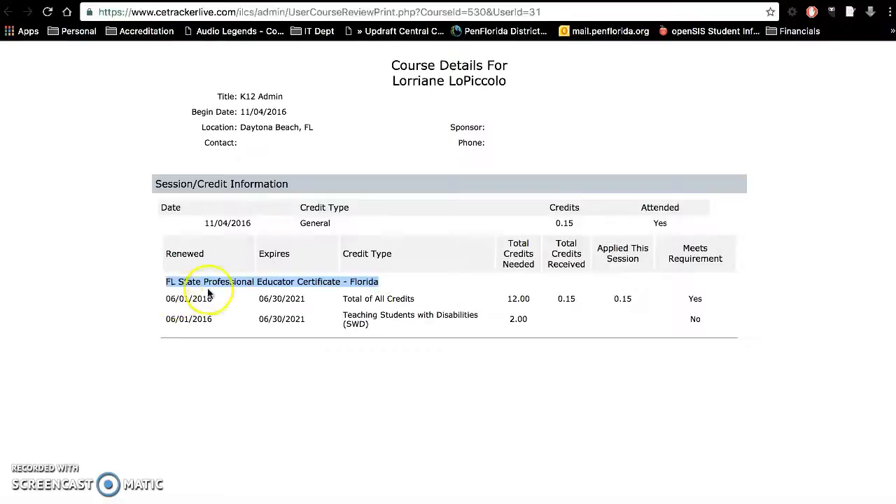
left_click_drag(163, 298, 497, 299)
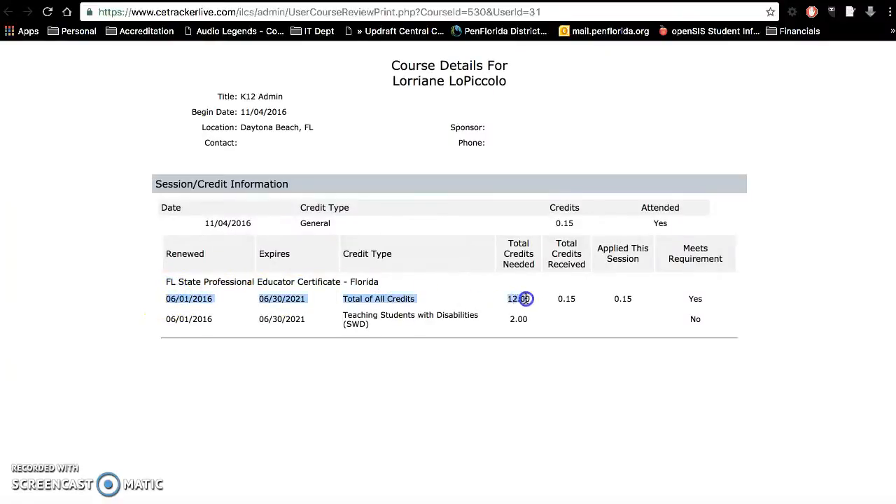
left_click(513, 299)
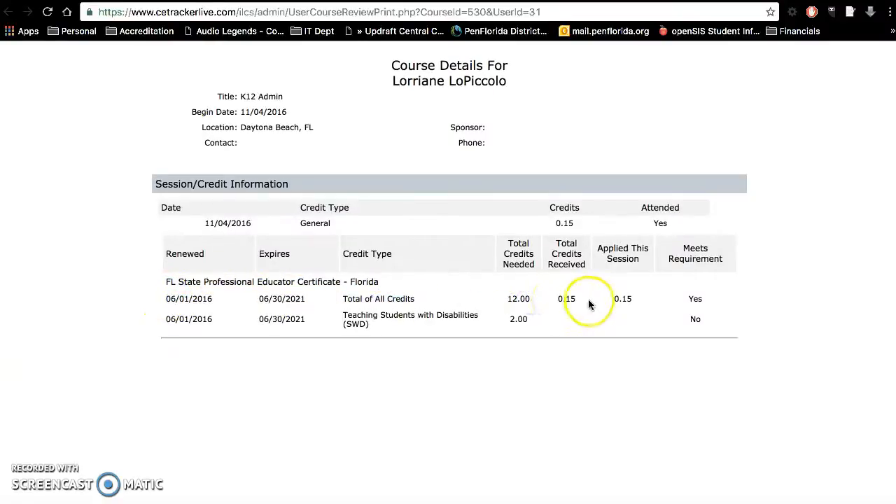
left_click_drag(560, 300, 574, 301)
left_click(624, 300)
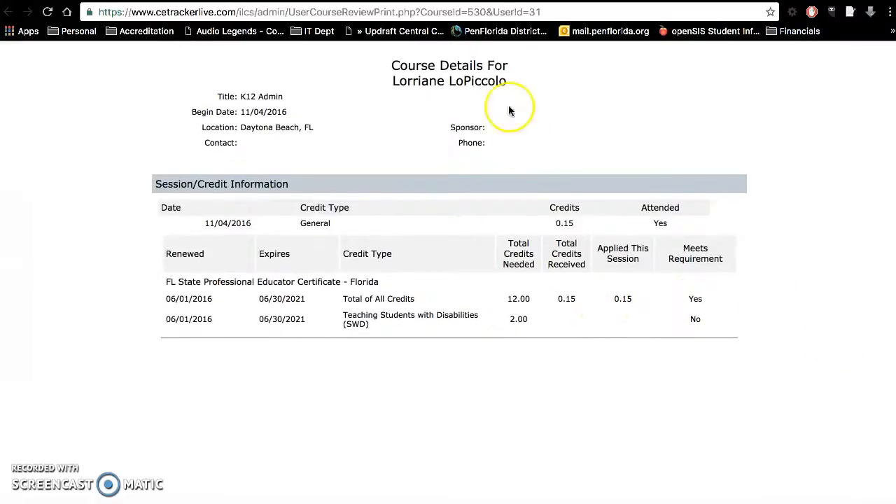
left_click(461, 0)
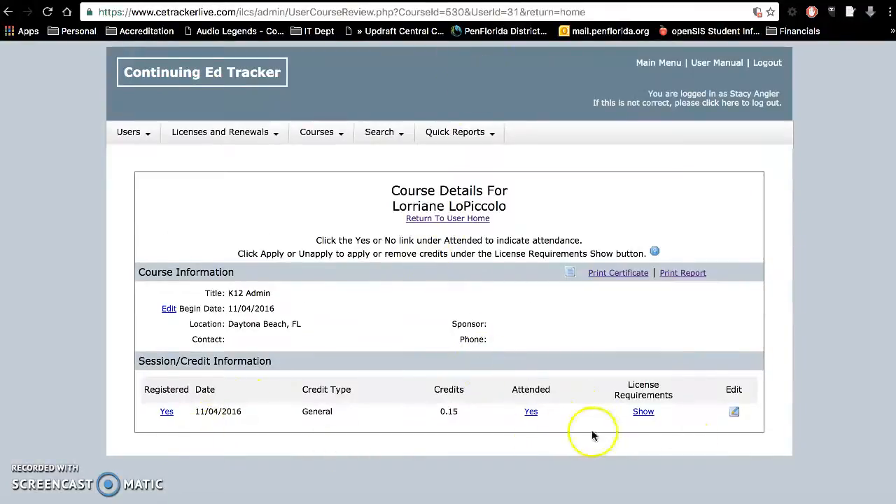
From the user's home page, add the existing 11/04/2016 "Fab 5" To "Sensational Six" course to the user's record, marked as attended.
left_click(446, 218)
scroll(709, 310, "down", 3)
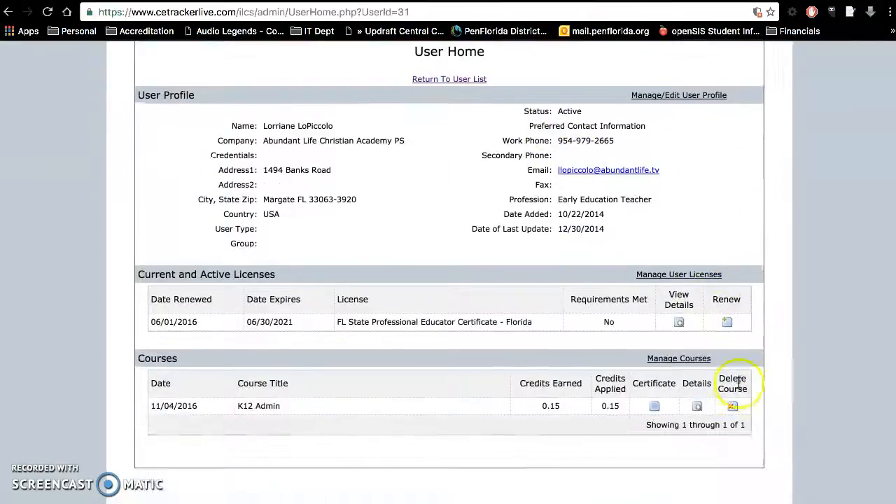
scroll(279, 346, "down", 1)
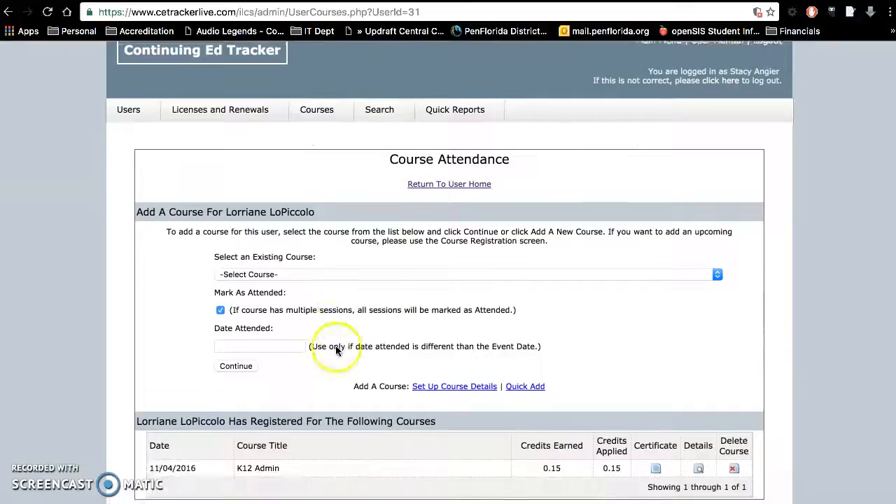
left_click(278, 257)
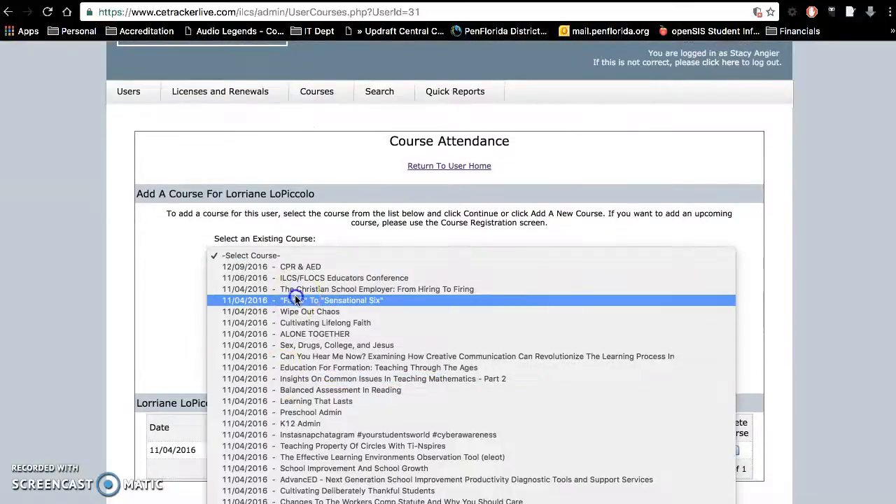
left_click(290, 301)
left_click(233, 348)
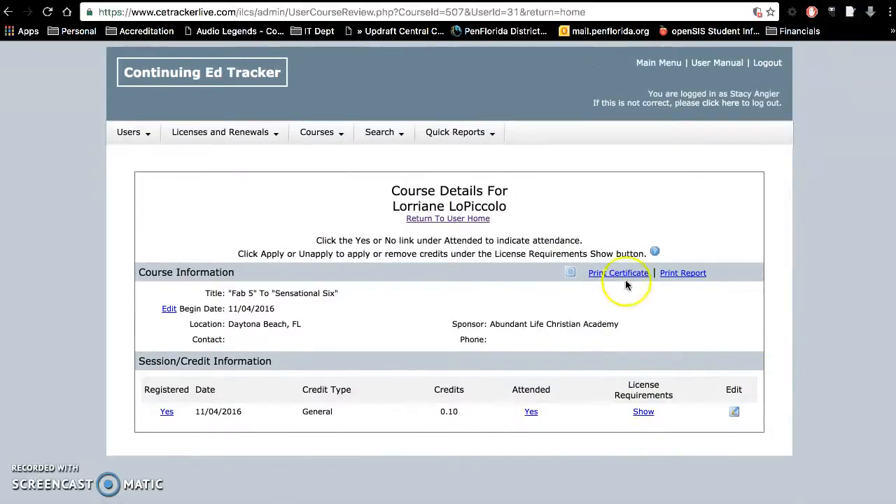
Check the credits for the "Fab 5" To "Sensational Six" session and review the total credits received in its printable report.
left_click_drag(441, 412, 462, 411)
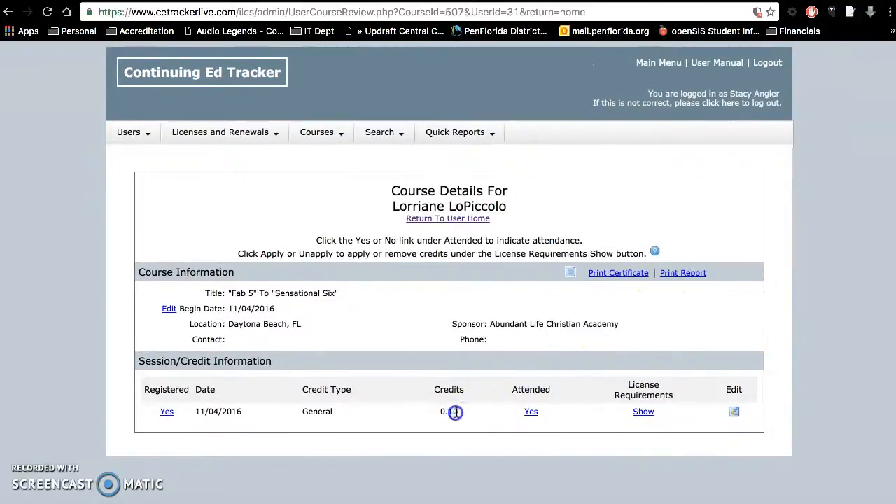
left_click(683, 273)
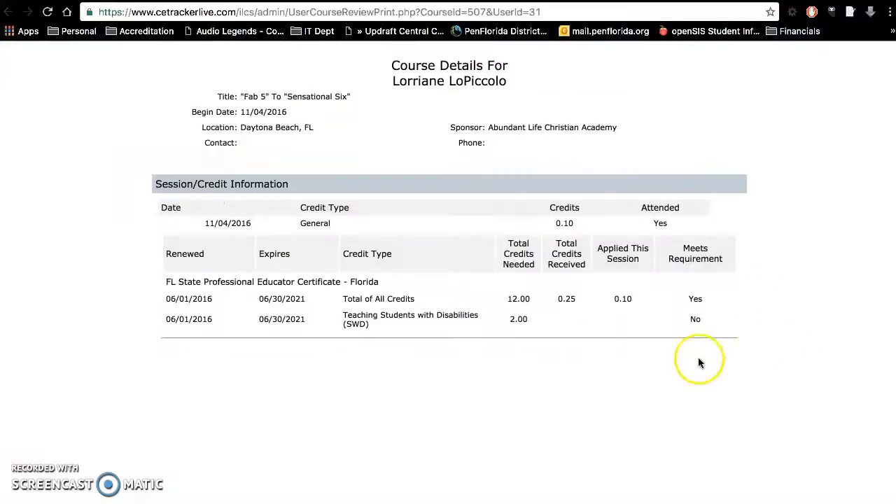
left_click_drag(560, 299, 578, 301)
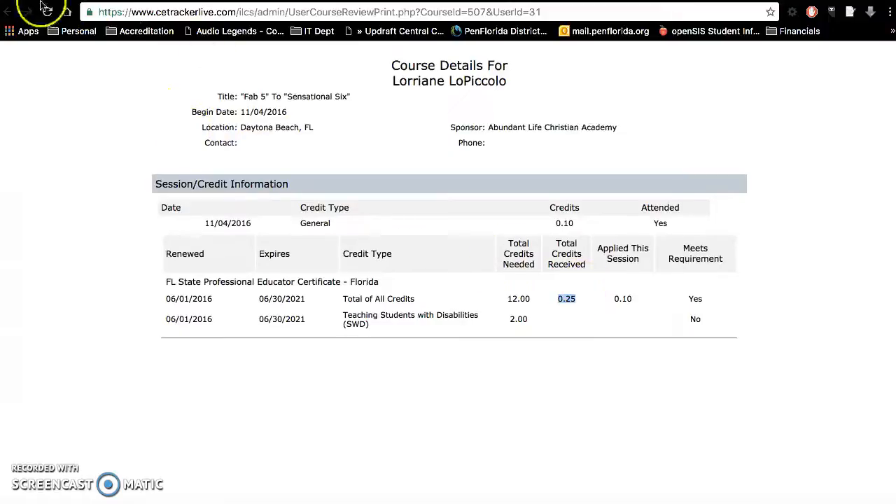
left_click(314, 1)
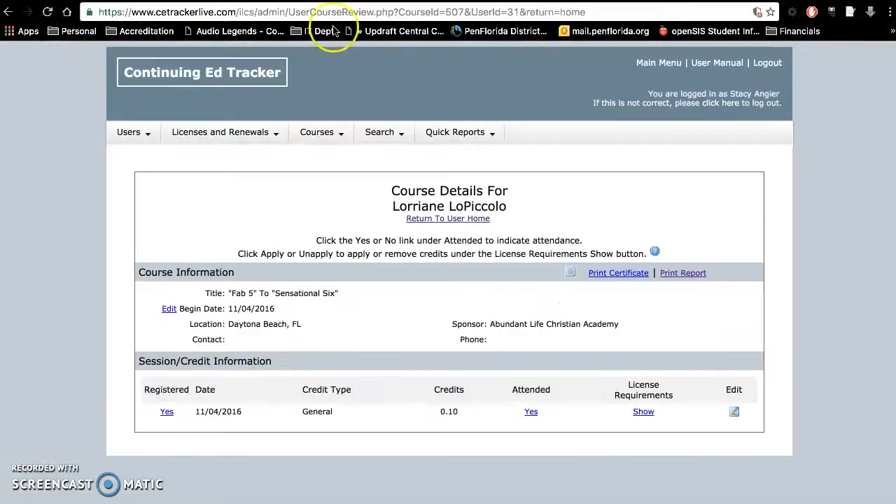
Open the printable certificate for the "Fab 5" To "Sensational Six" course, look it over and close it.
left_click(616, 272)
scroll(594, 377, "down", 3)
scroll(585, 365, "up", 3)
left_click(328, 1)
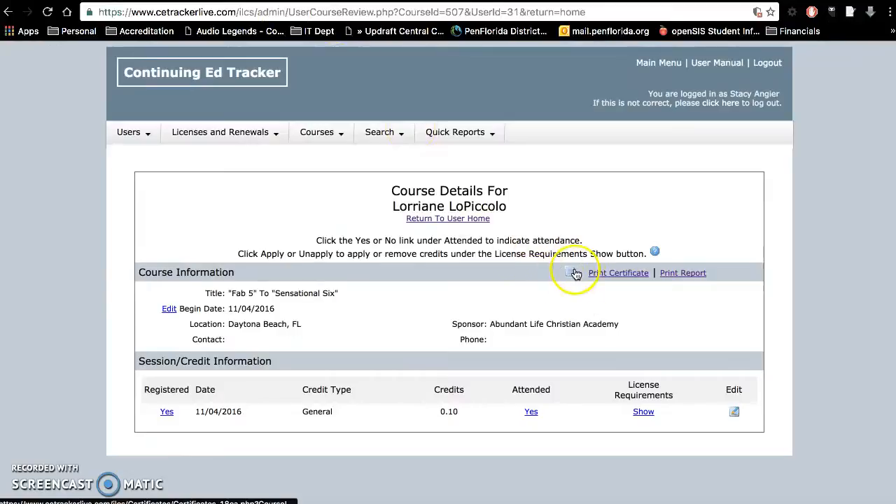
Return to the user's home page and review the credits earned and applied for both recorded courses.
left_click(420, 218)
scroll(756, 406, "down", 1)
scroll(763, 400, "down", 1)
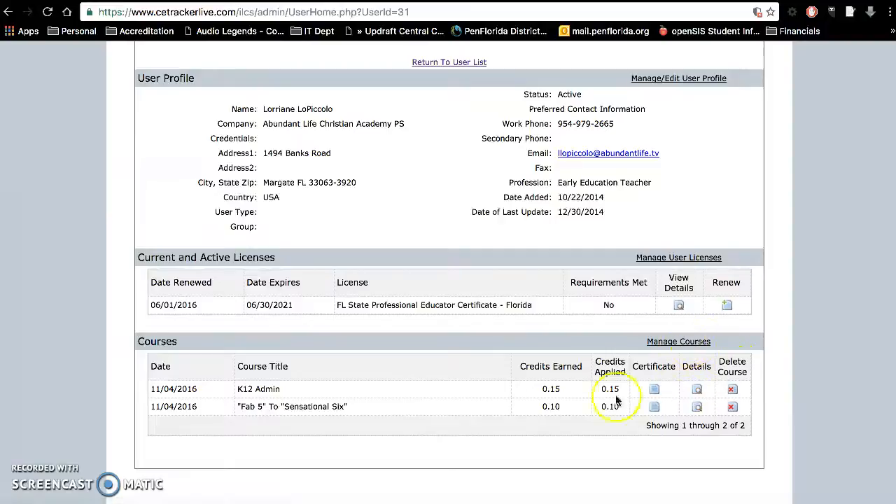
left_click_drag(258, 393, 366, 409)
left_click(366, 409)
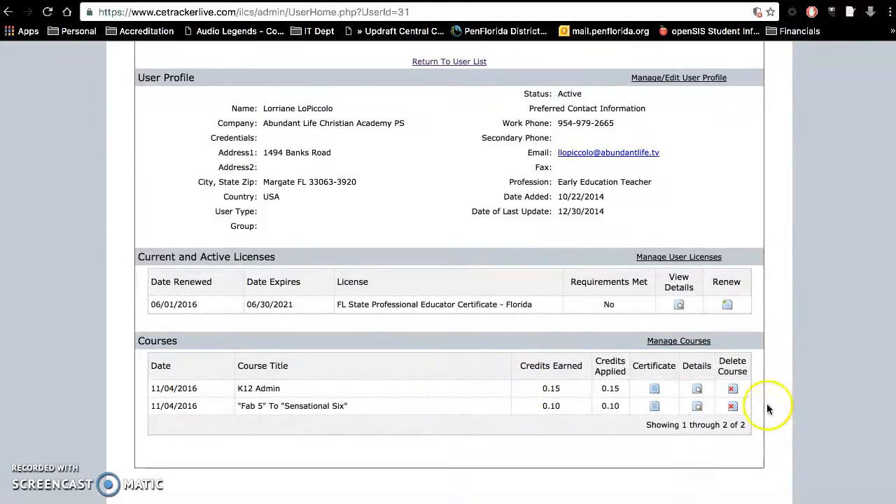
scroll(801, 348, "up", 4)
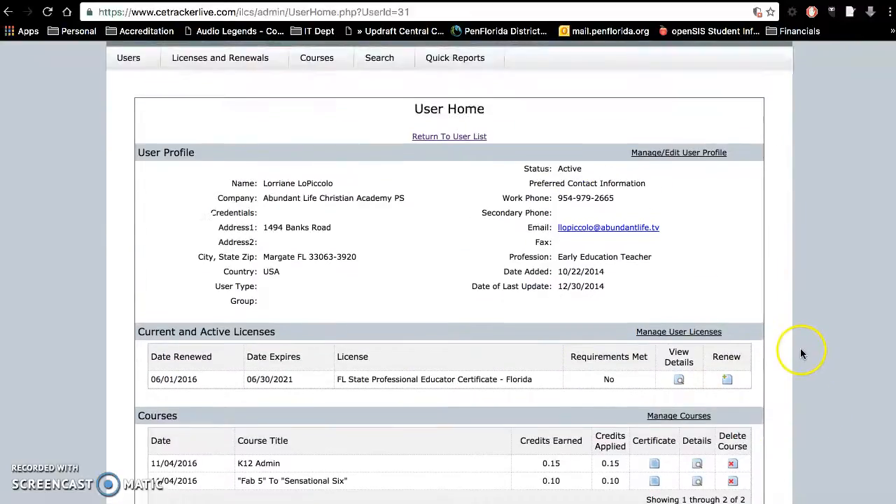